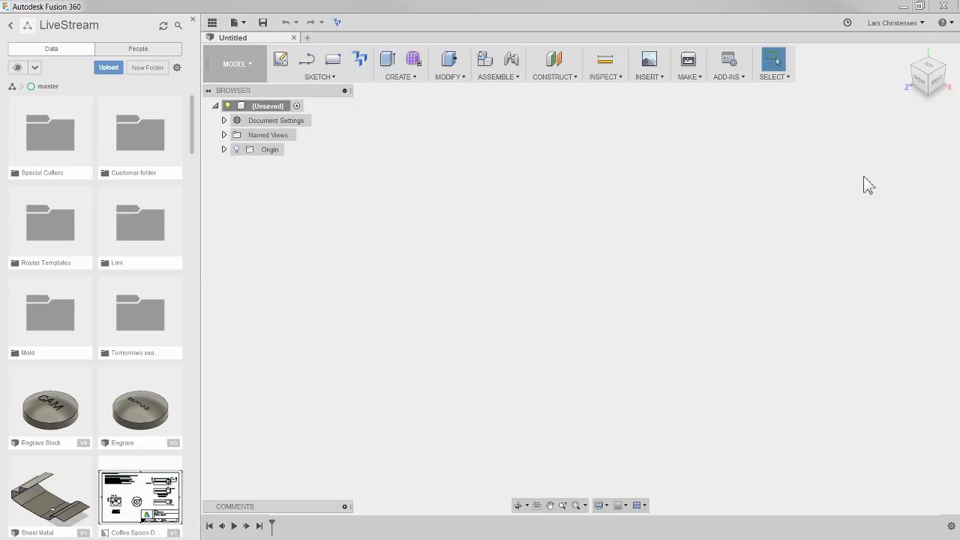
# - Open the account dropdown under the user name at the top right
pyautogui.moveTo(913, 90)
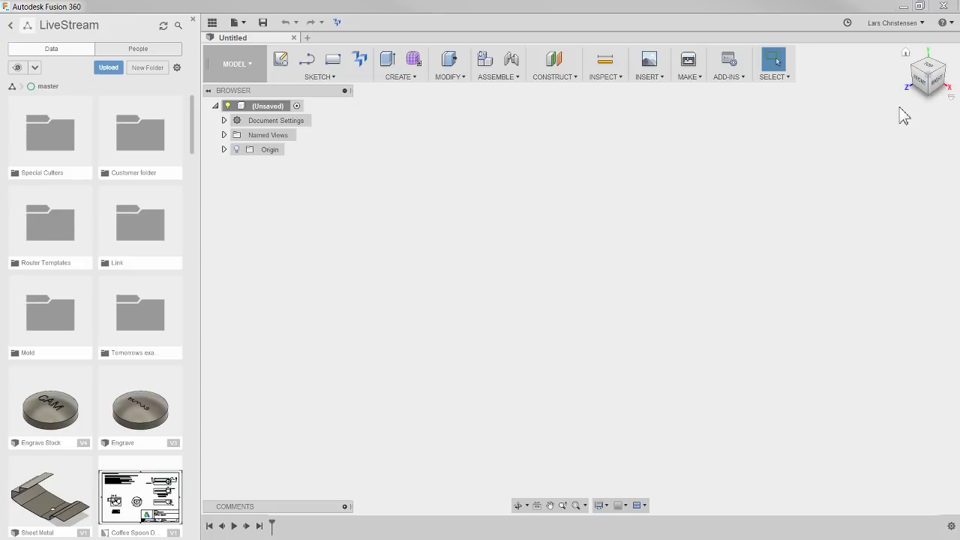
pyautogui.click(896, 24)
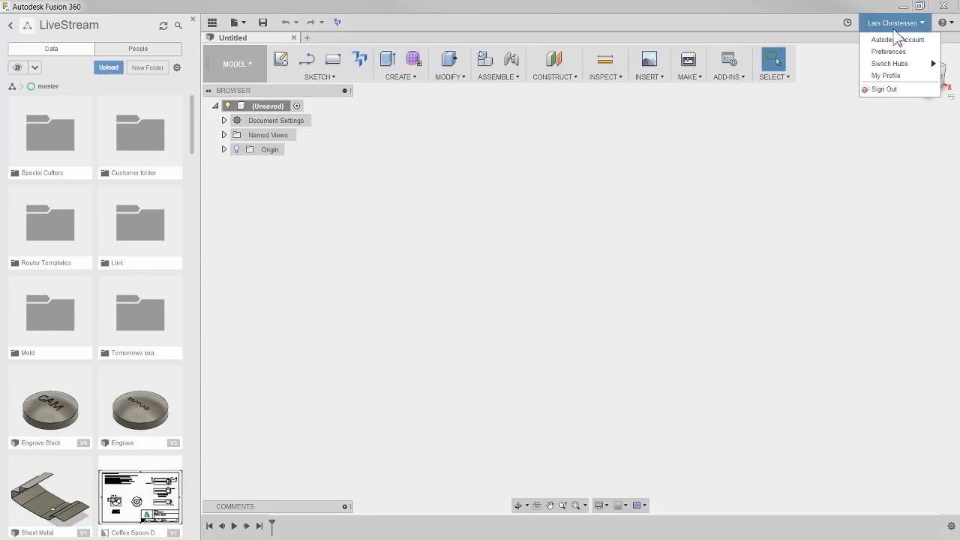
# - In Preferences, set General > Default modeling orientation to Z up, apply, and close
pyautogui.click(888, 53)
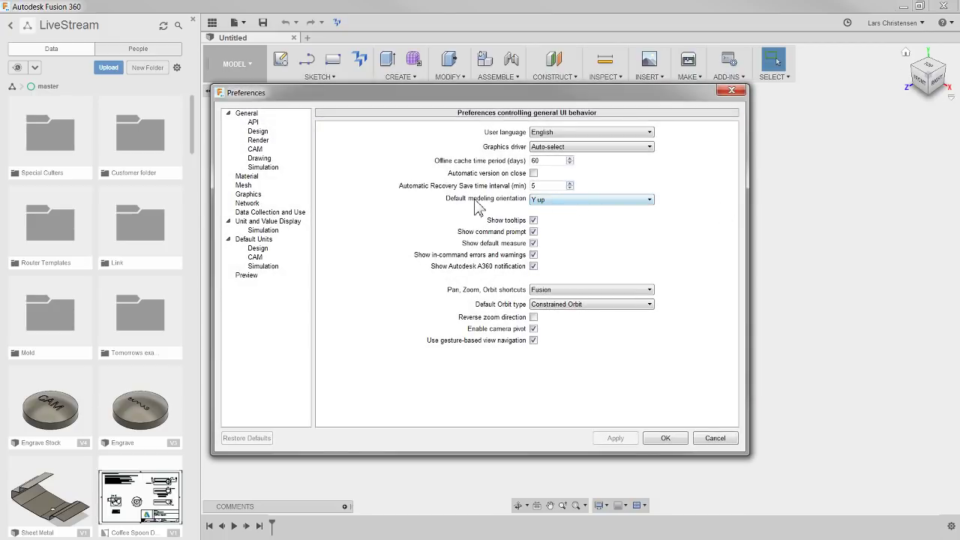
pyautogui.click(592, 203)
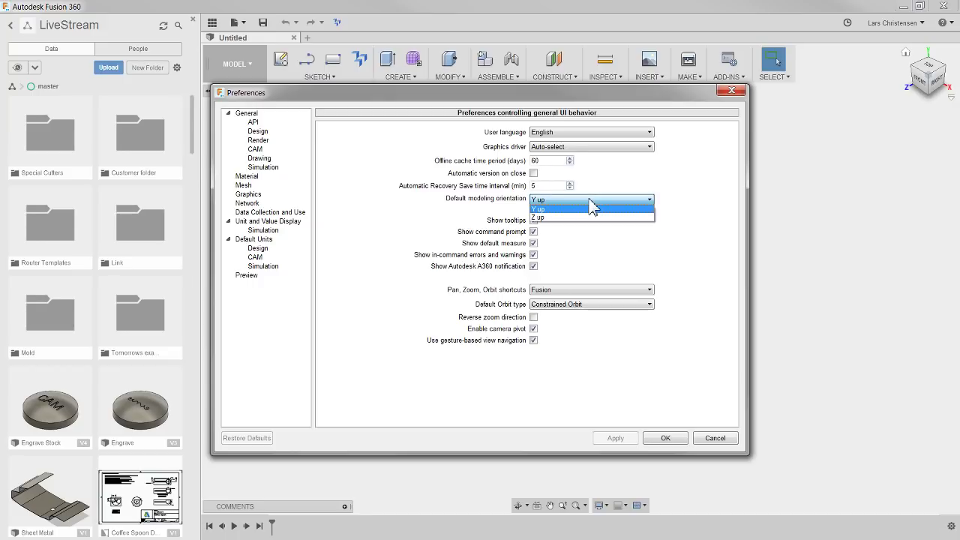
pyautogui.click(569, 217)
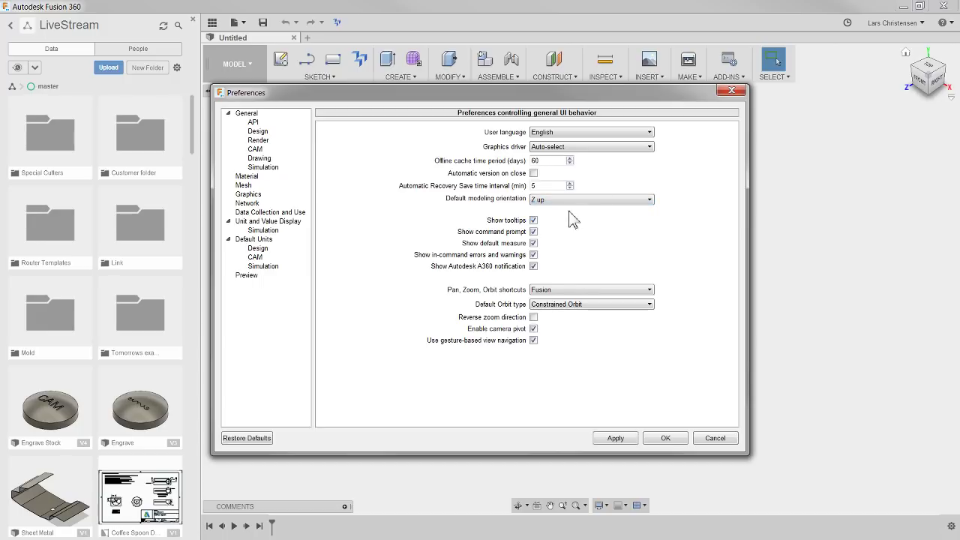
pyautogui.click(617, 438)
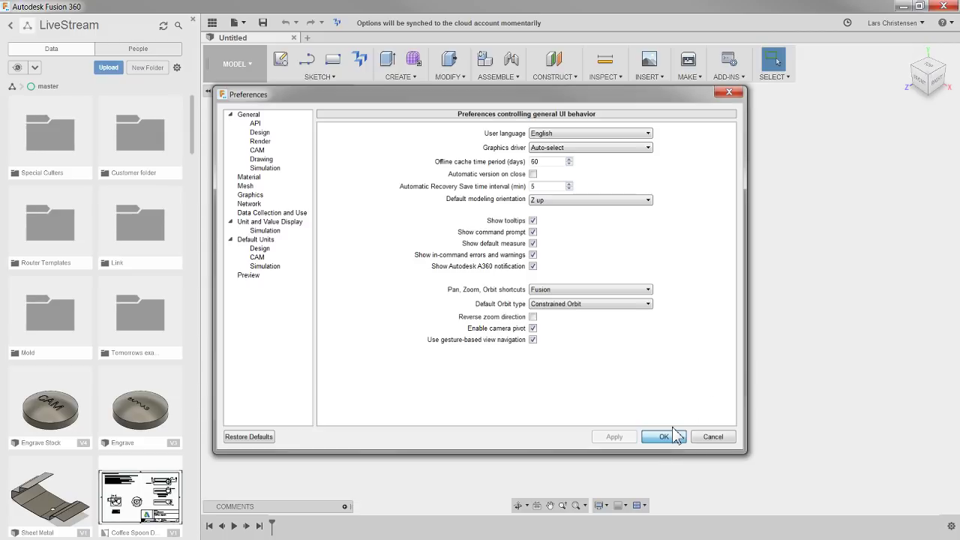
pyautogui.click(664, 437)
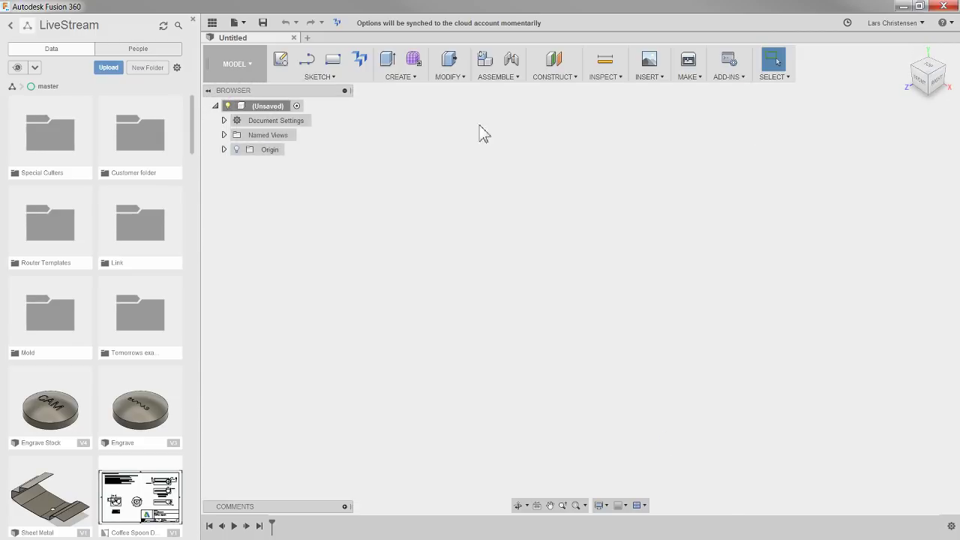
# - Create a new Untitled design and compare it against the first Untitled tab
pyautogui.click(307, 37)
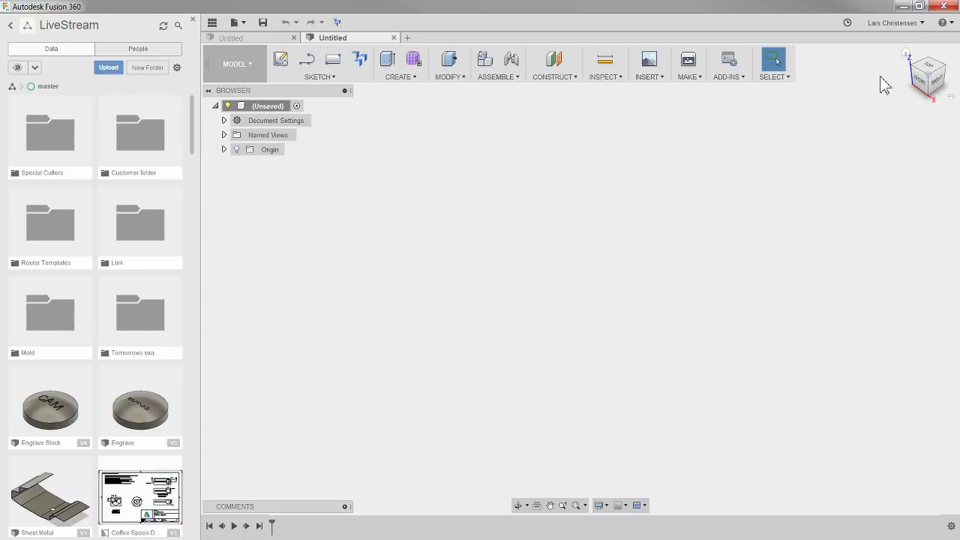
pyautogui.click(269, 38)
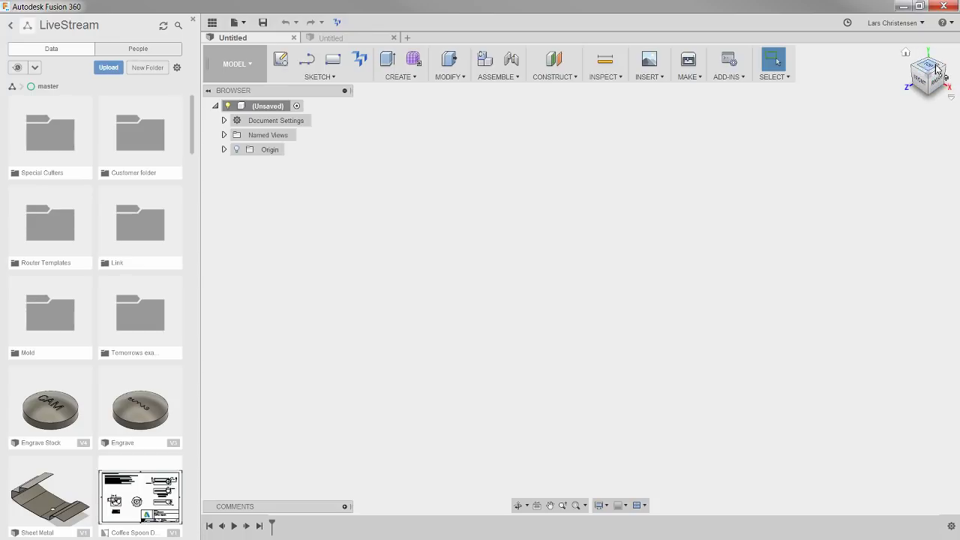
pyautogui.click(353, 39)
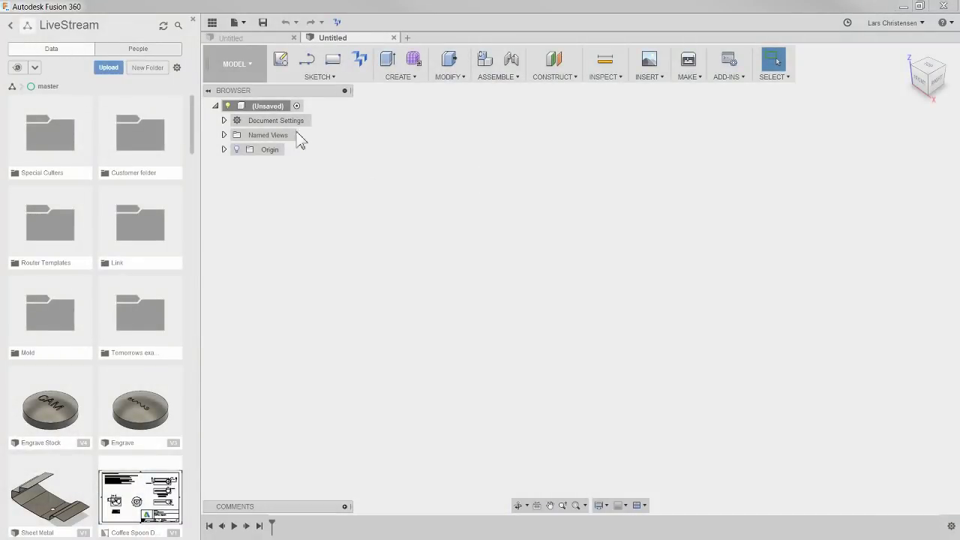
# - Return to the first Untitled design to see its Y-up orientation
pyautogui.click(244, 39)
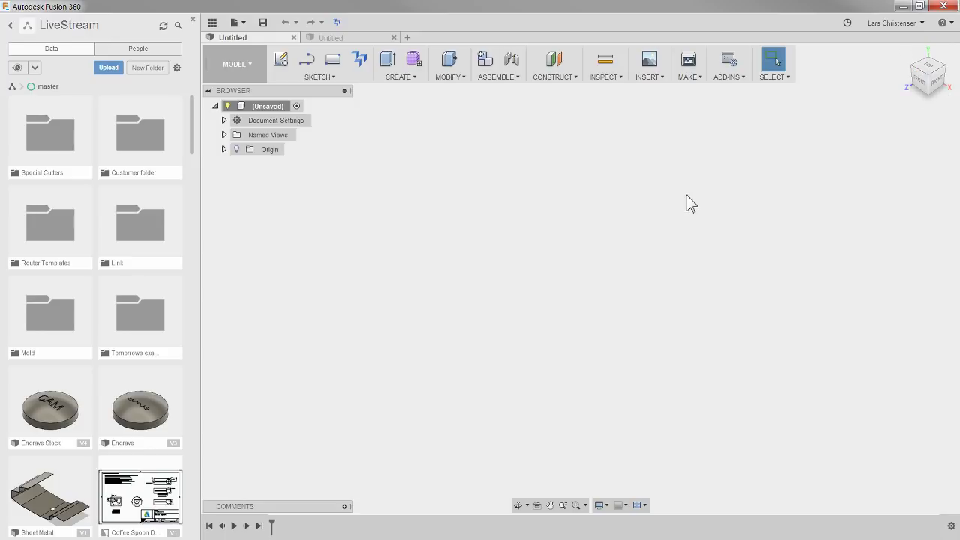
# - Go back to the second, Z-up Untitled design
pyautogui.click(342, 40)
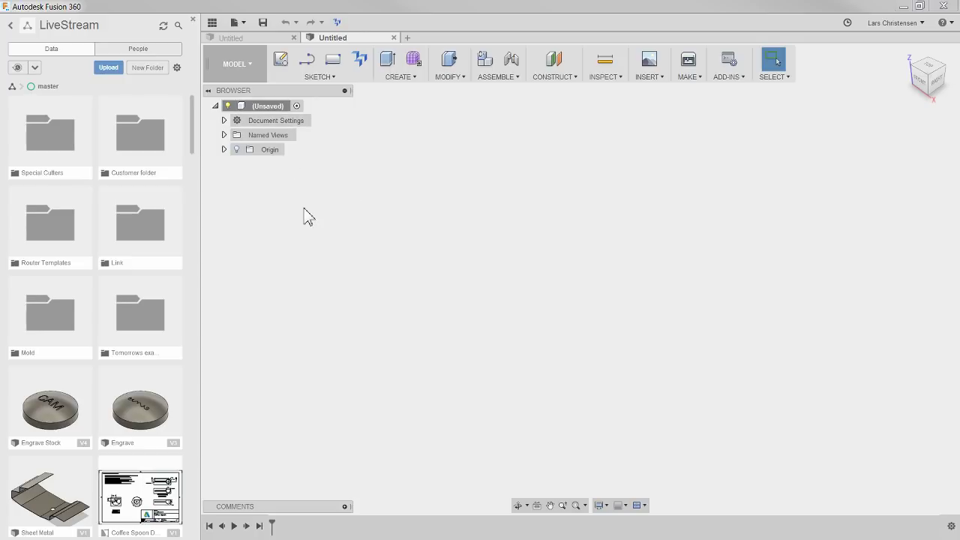
# - Start a sketch on the vertical origin plane and draw a 78 mm circle left of the origin
pyautogui.click(282, 62)
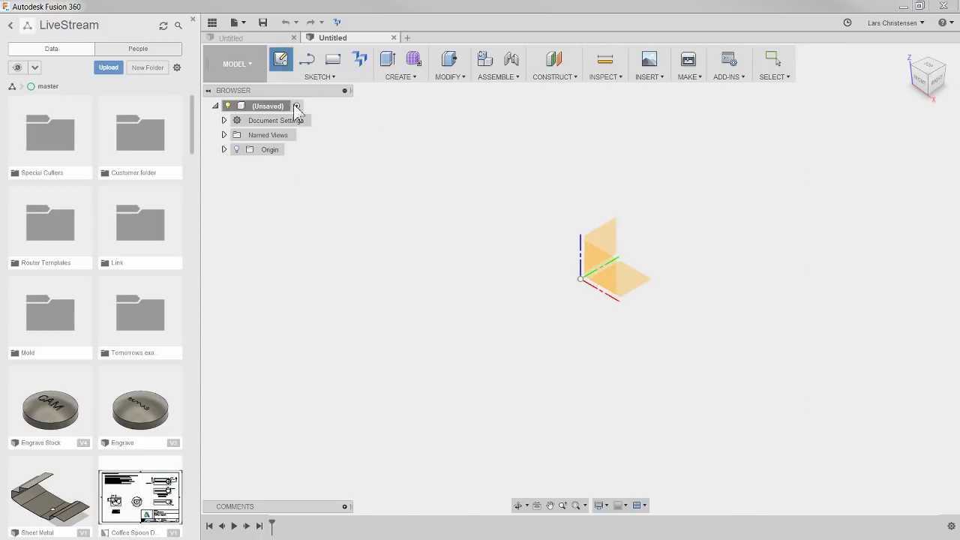
pyautogui.click(601, 240)
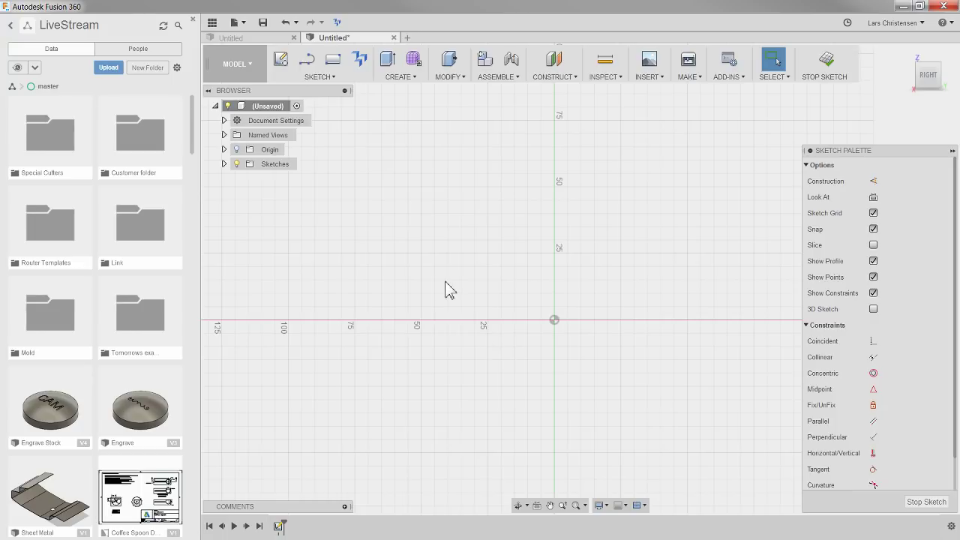
pyautogui.press('c')
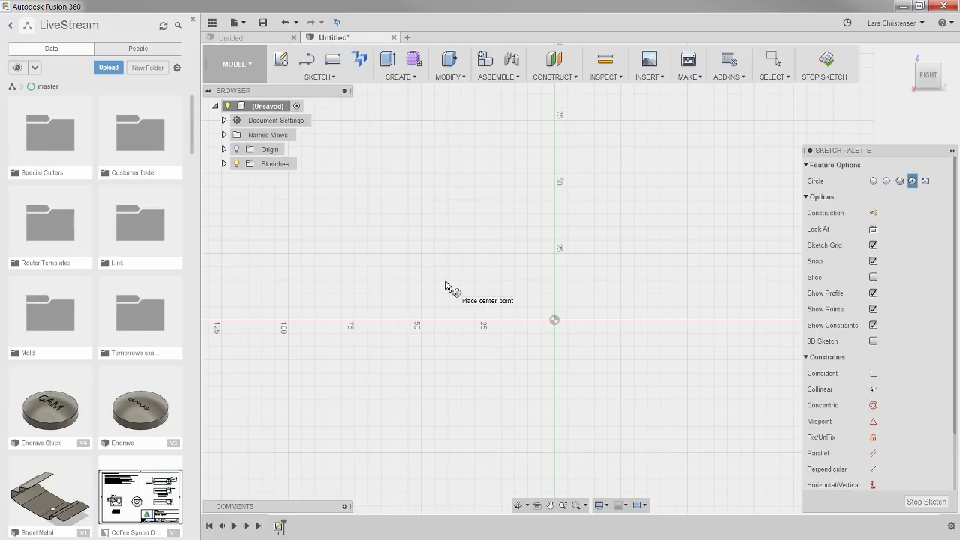
pyautogui.click(394, 279)
pyautogui.write('78.102')
pyautogui.press('Return')
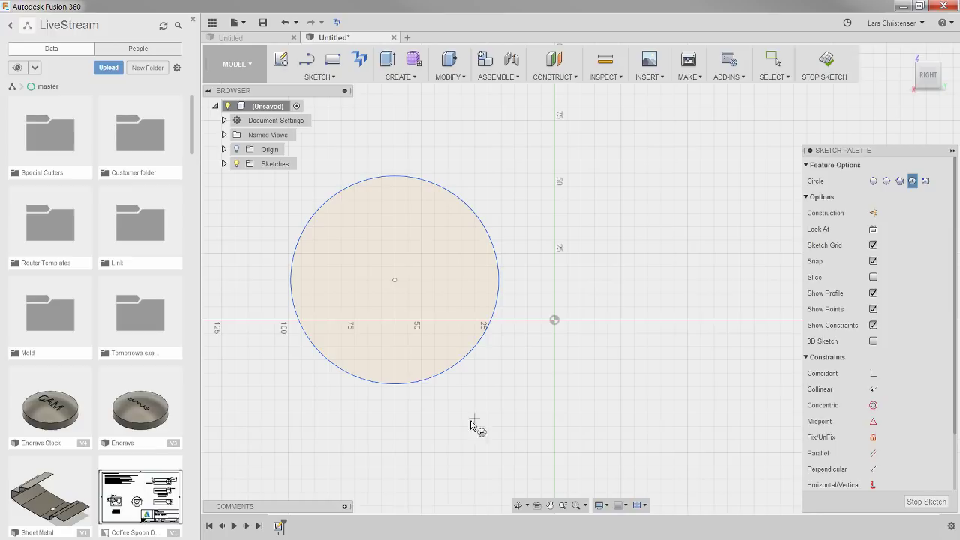
# - Draw a larger second circle to the right of the origin
pyautogui.click(669, 300)
pyautogui.click(738, 205)
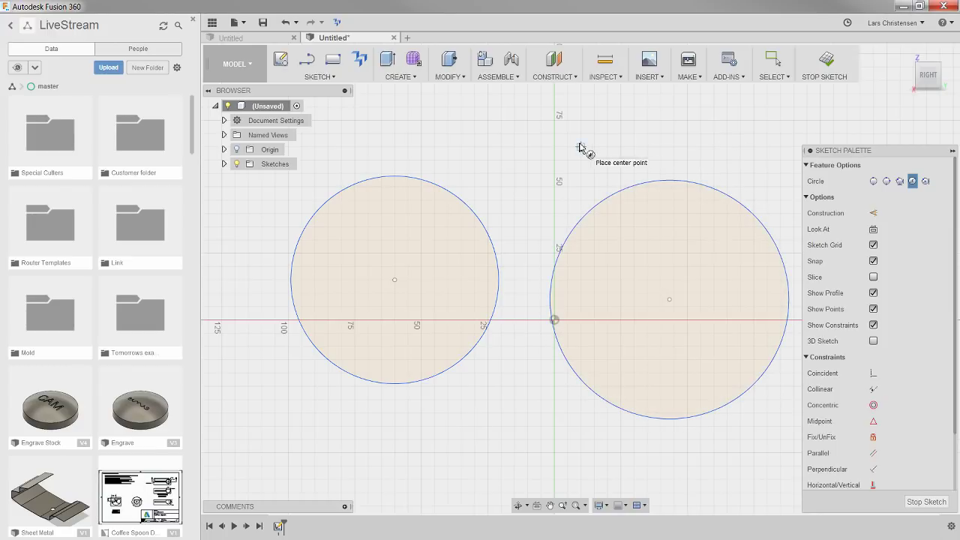
pyautogui.press('d')
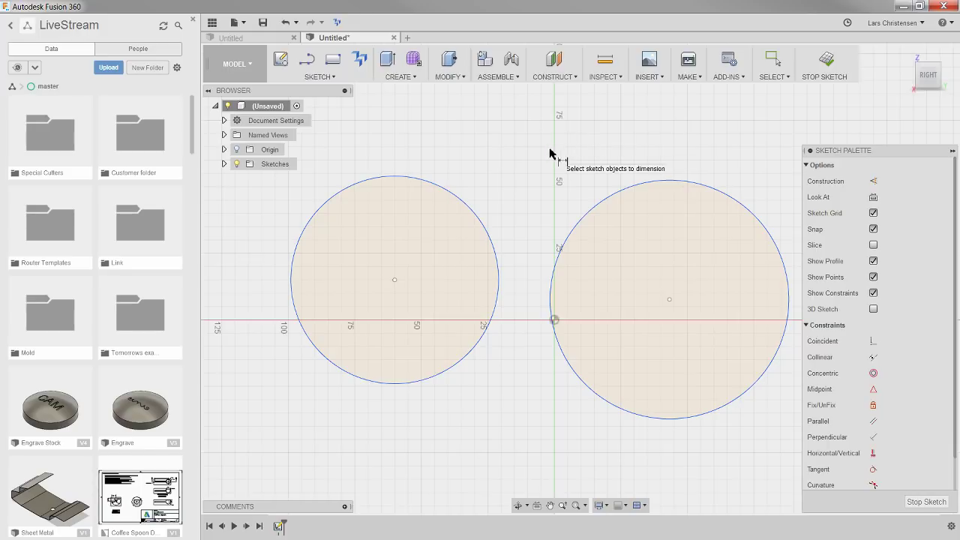
# - Dimension the two circle centres 103.294 apart
pyautogui.click(459, 368)
pyautogui.click(605, 401)
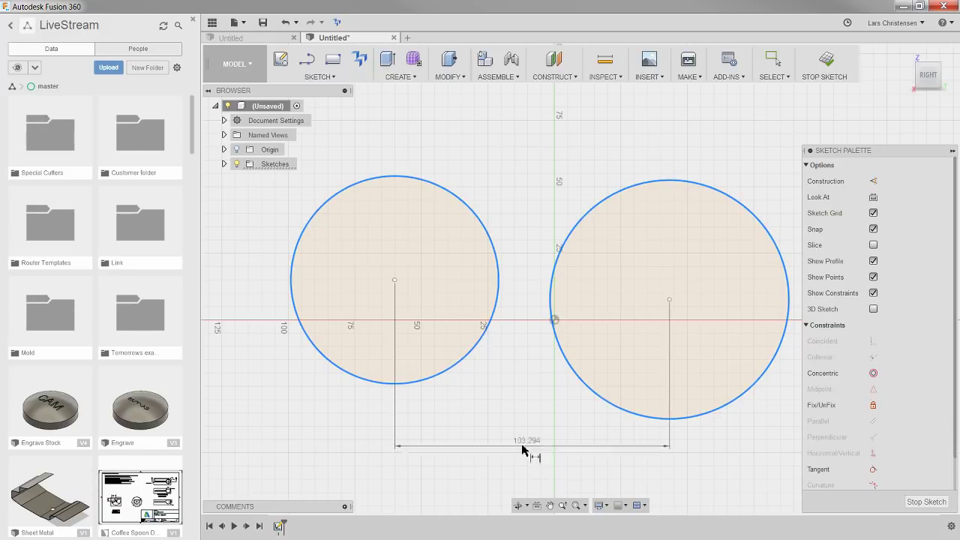
pyautogui.click(545, 452)
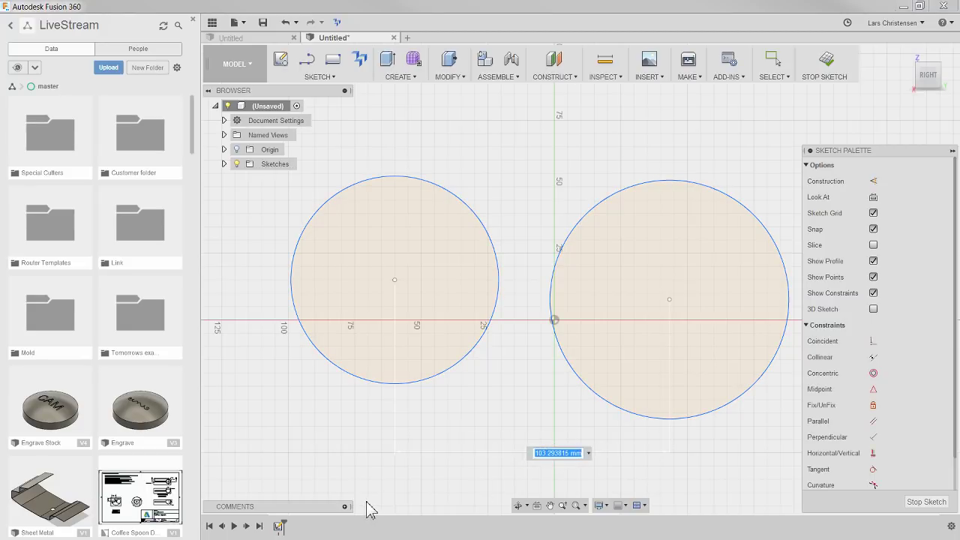
pyautogui.press('Return')
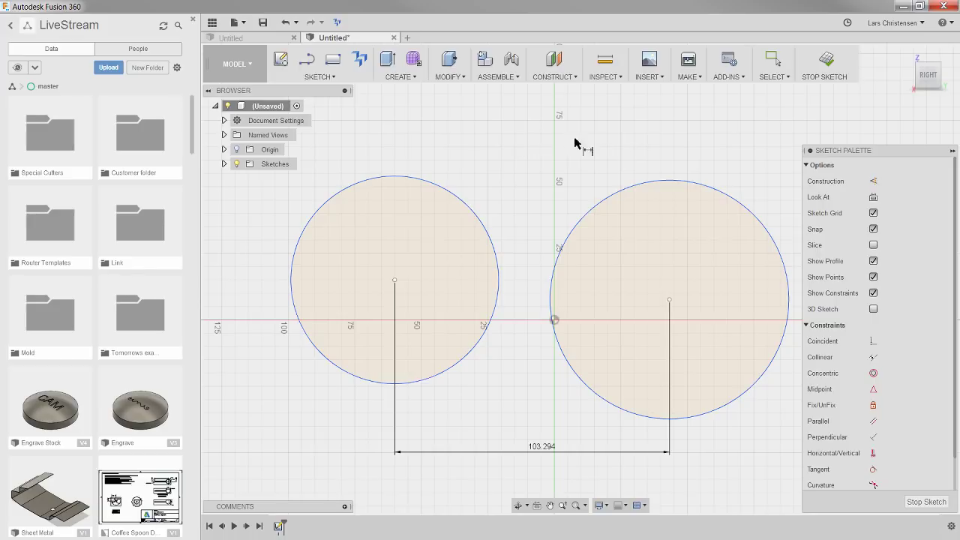
# - Switch to Pick Circle/Arc Tangent and try a tangent dimension, then cancel it
pyautogui.rightClick(515, 138)
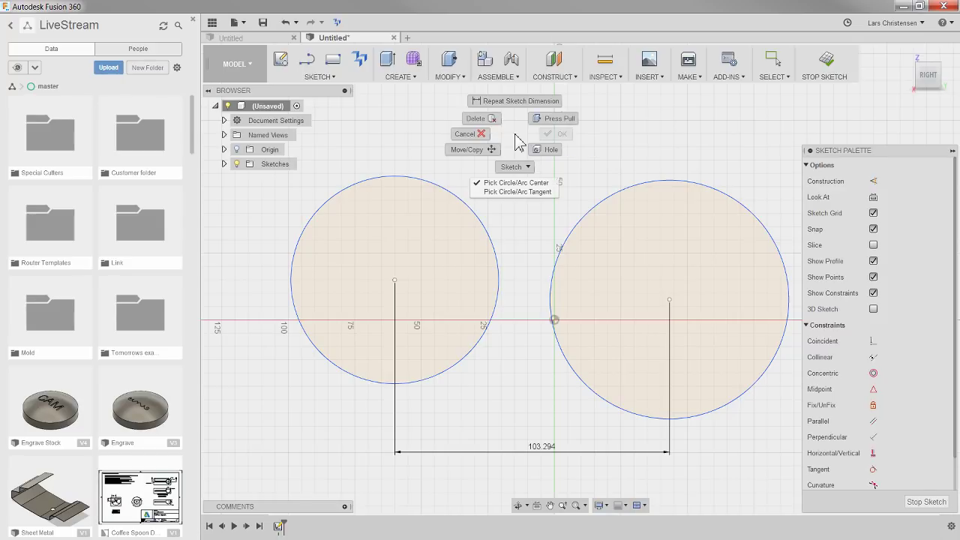
pyautogui.click(525, 192)
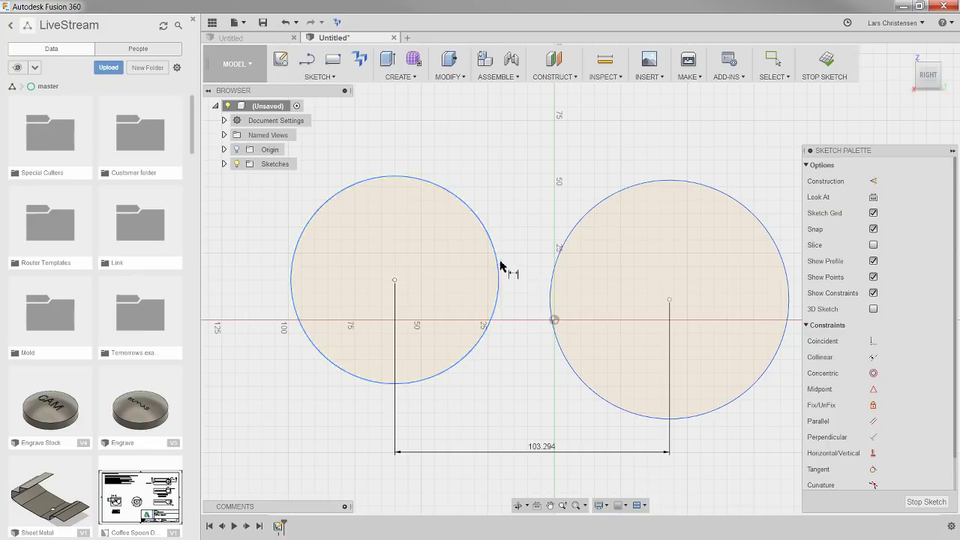
pyautogui.click(498, 286)
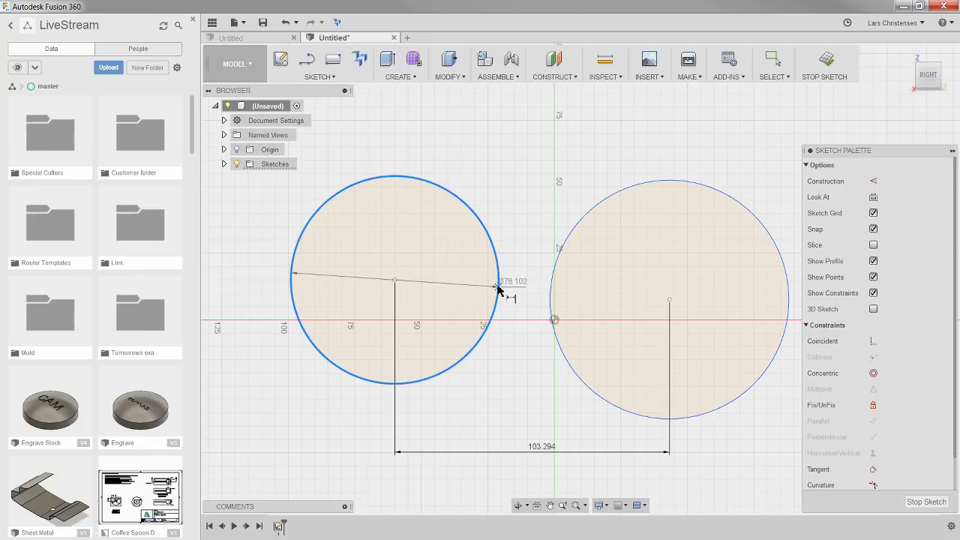
pyautogui.click(552, 289)
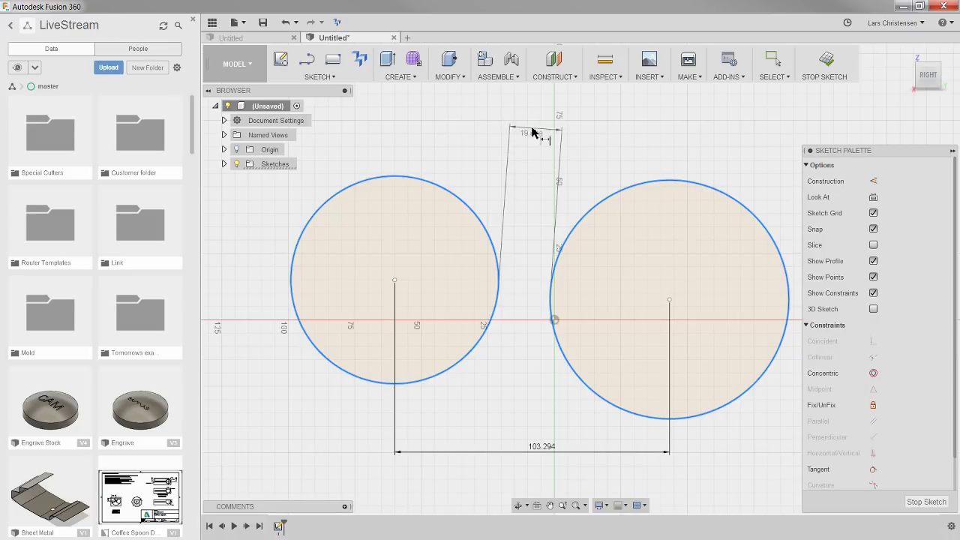
pyautogui.press('Escape')
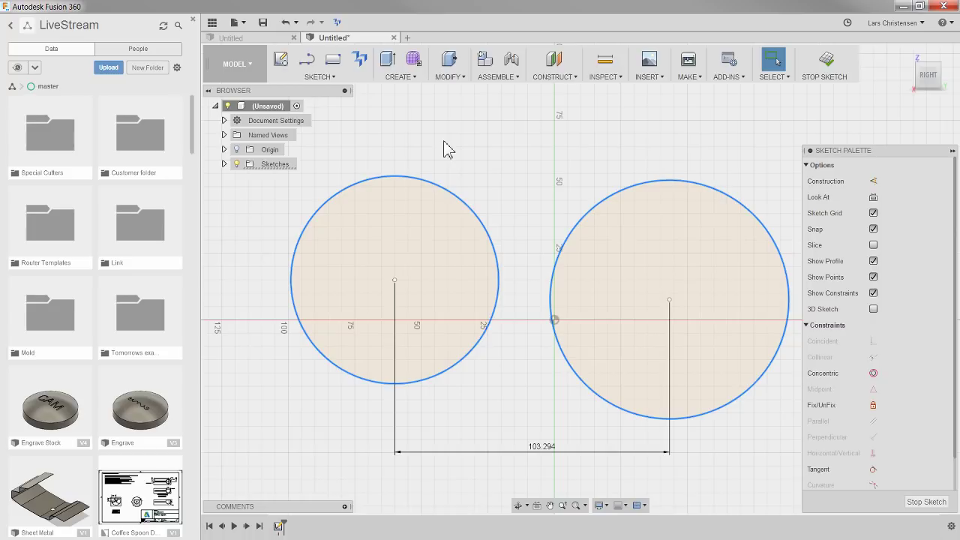
pyautogui.press('d')
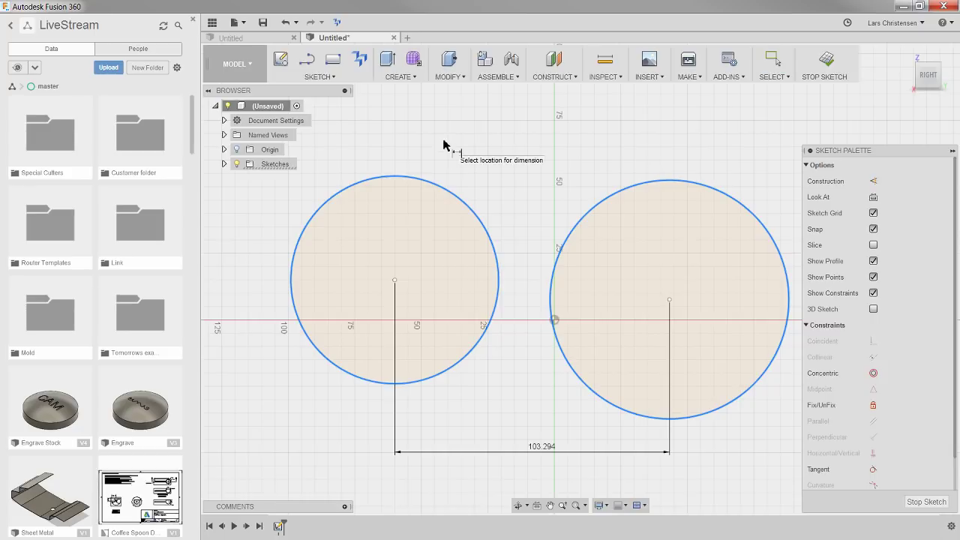
pyautogui.rightClick(511, 153)
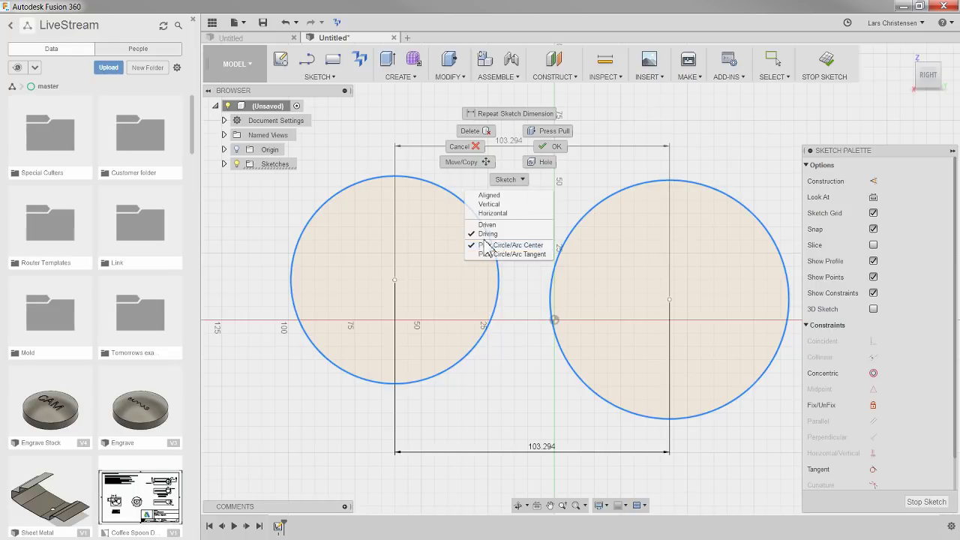
pyautogui.click(496, 255)
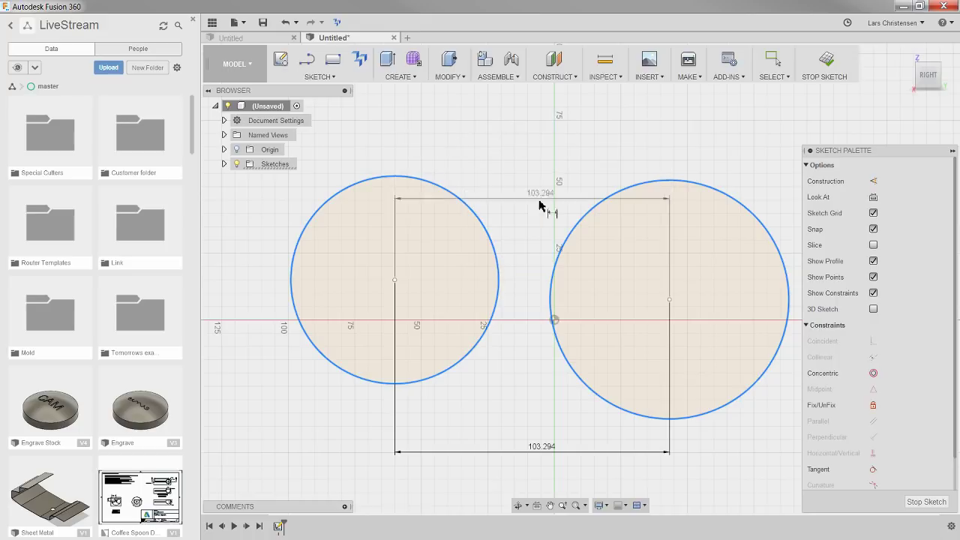
pyautogui.click(252, 231)
pyautogui.press('Return')
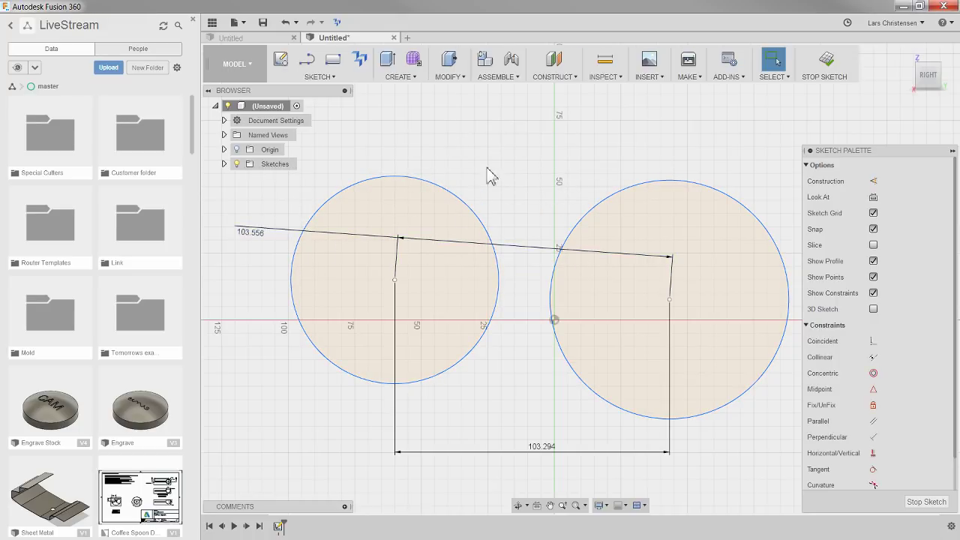
pyautogui.click(514, 255)
pyautogui.press('Delete')
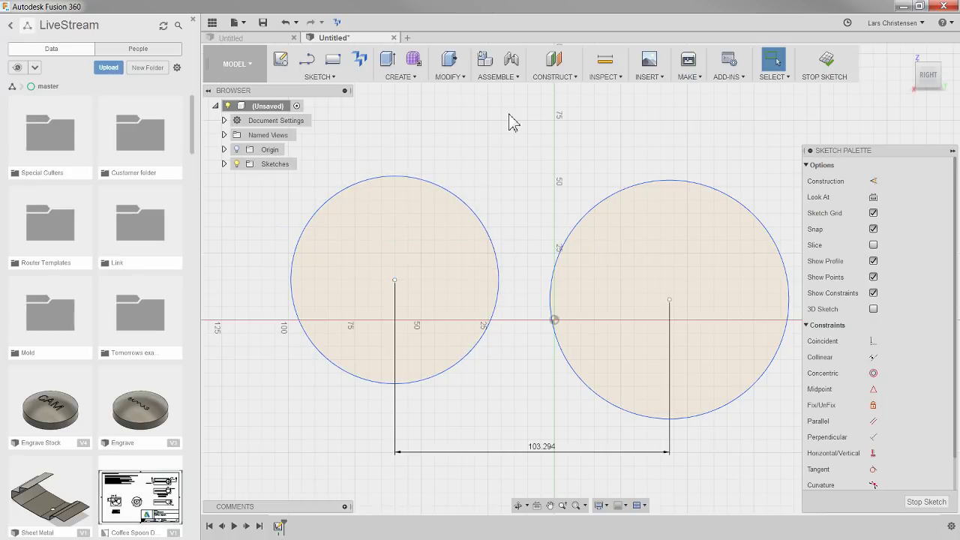
# - Add a 97.721 tangent-to-tangent dimension between the two circles above them
pyautogui.rightClick(507, 119)
pyautogui.moveTo(505, 150)
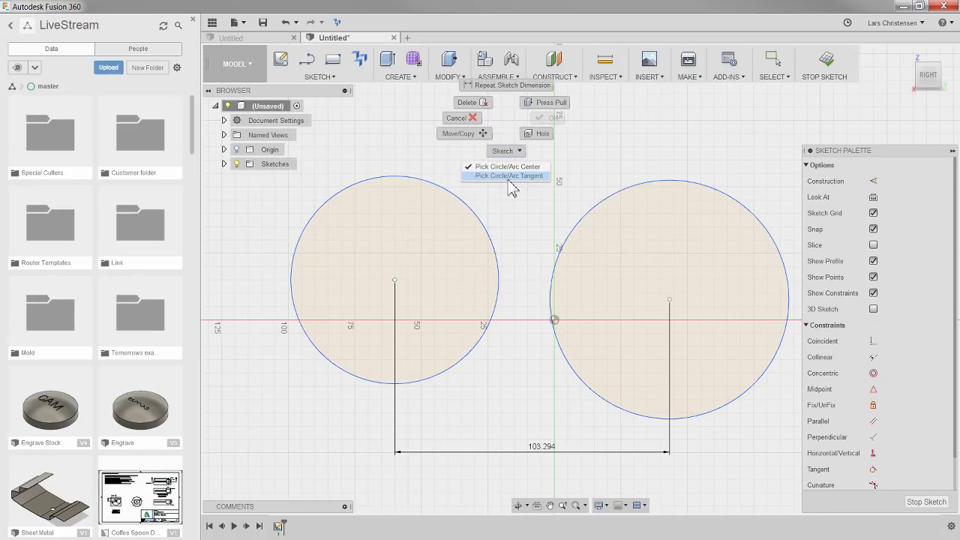
pyautogui.click(511, 176)
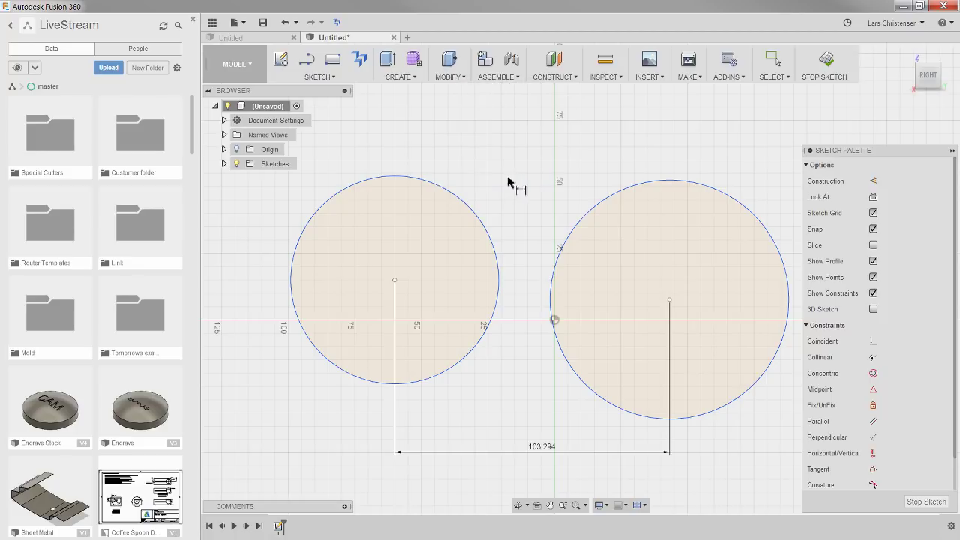
pyautogui.click(292, 285)
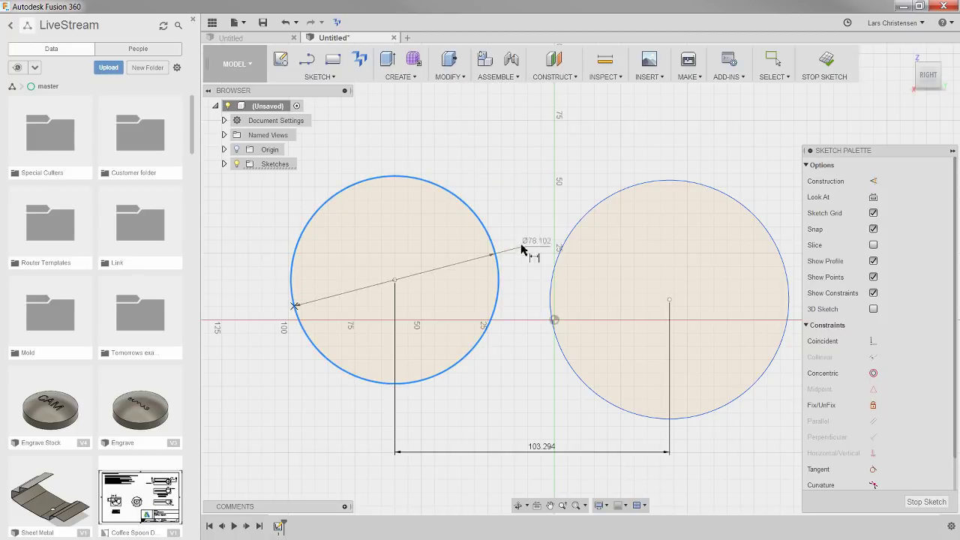
pyautogui.click(552, 285)
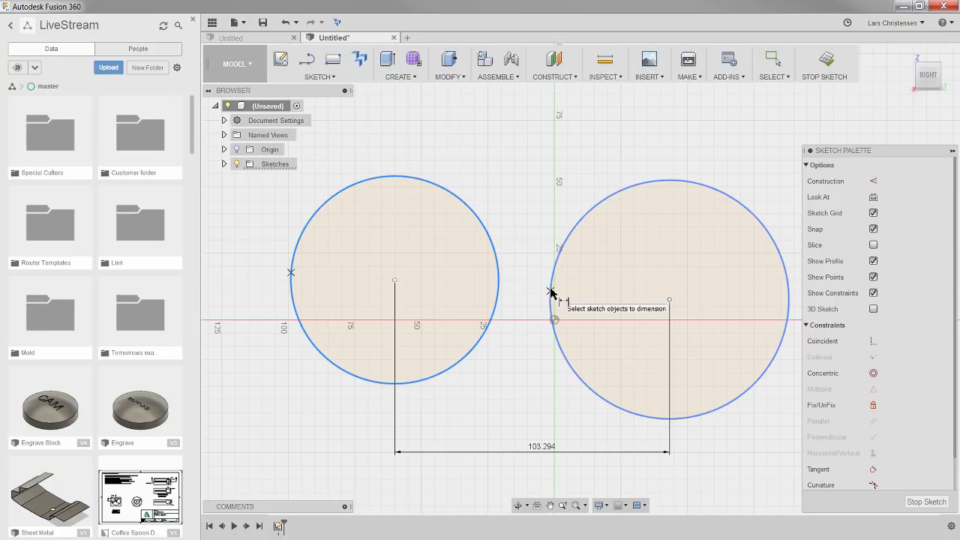
pyautogui.click(619, 125)
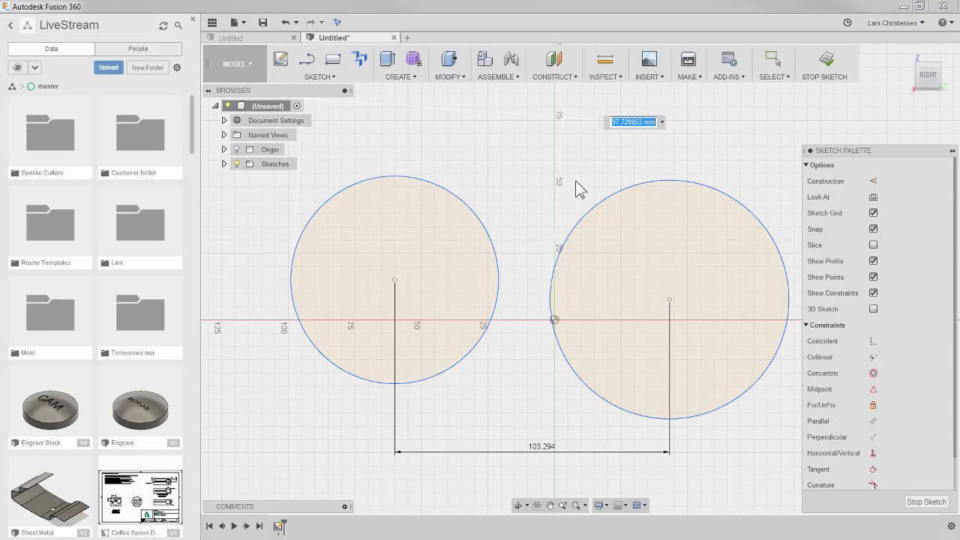
pyautogui.press('Return')
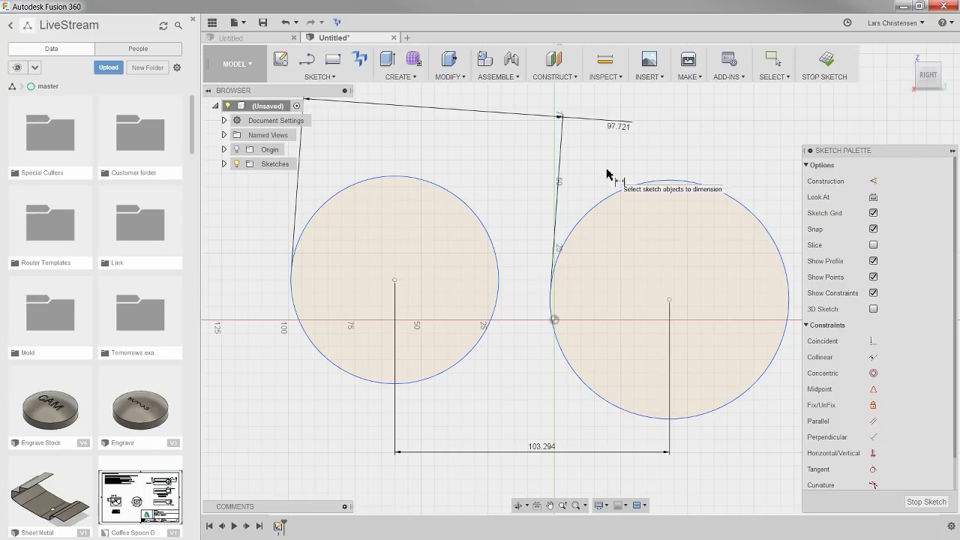
# - Add a 187.494 overall tangent dimension across the circles' outer edges below them
pyautogui.rightClick(723, 110)
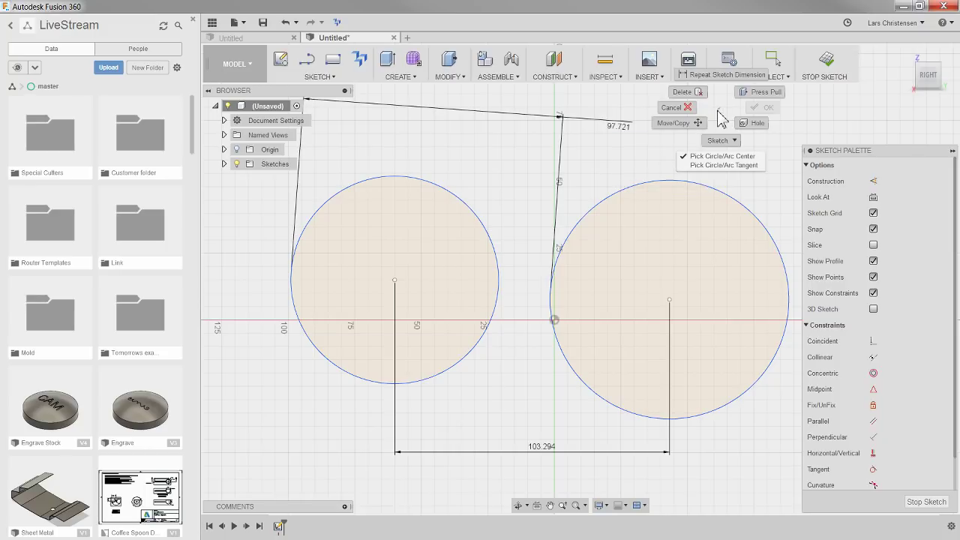
pyautogui.click(741, 165)
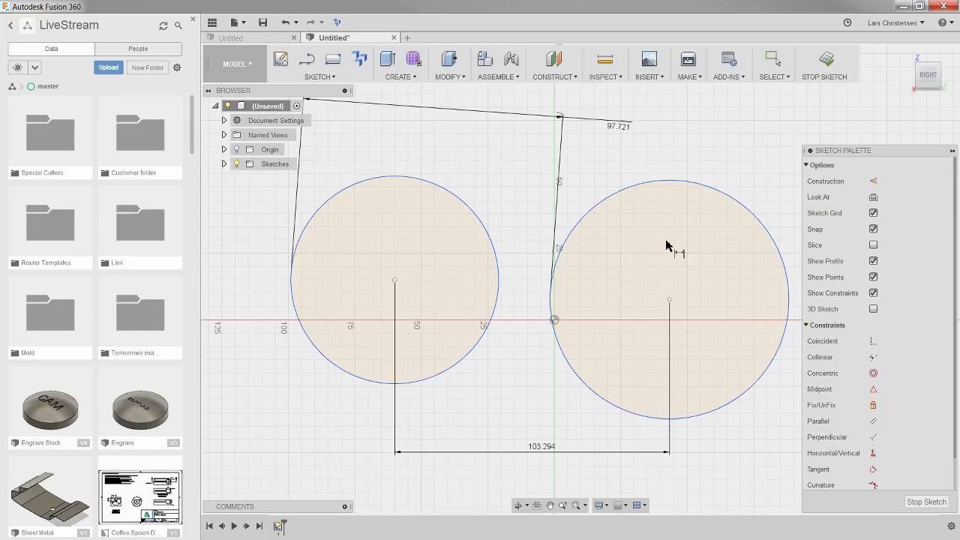
pyautogui.click(790, 306)
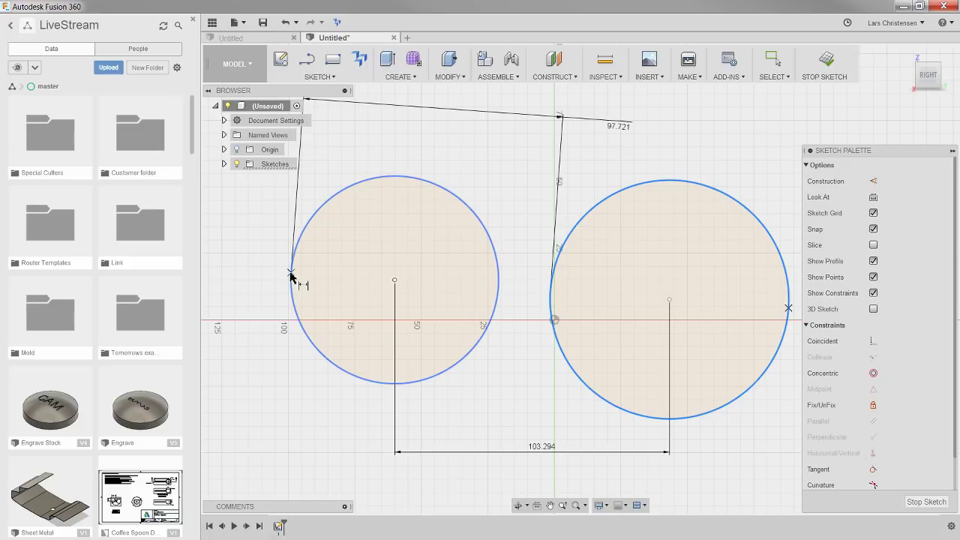
pyautogui.scroll(-3, 475, 458)
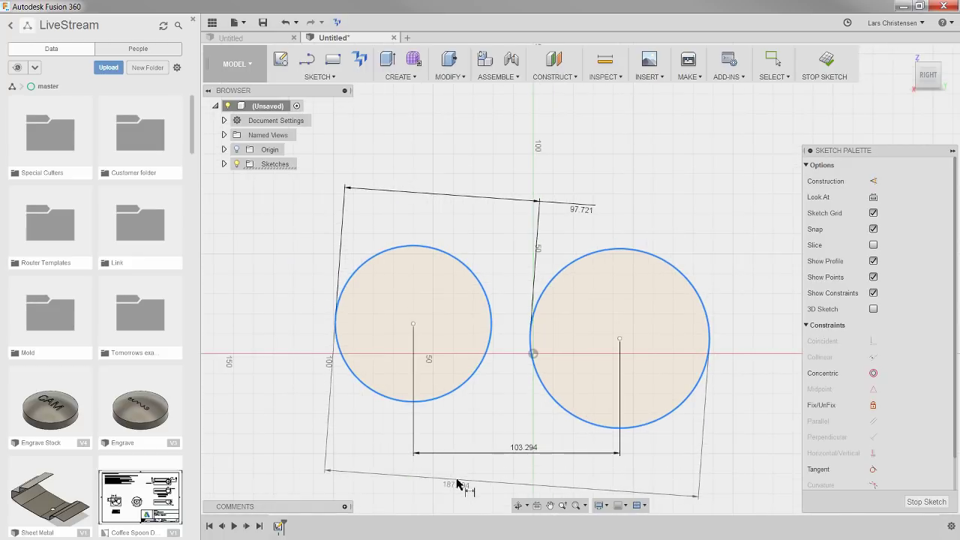
pyautogui.click(458, 484)
pyautogui.press('Return')
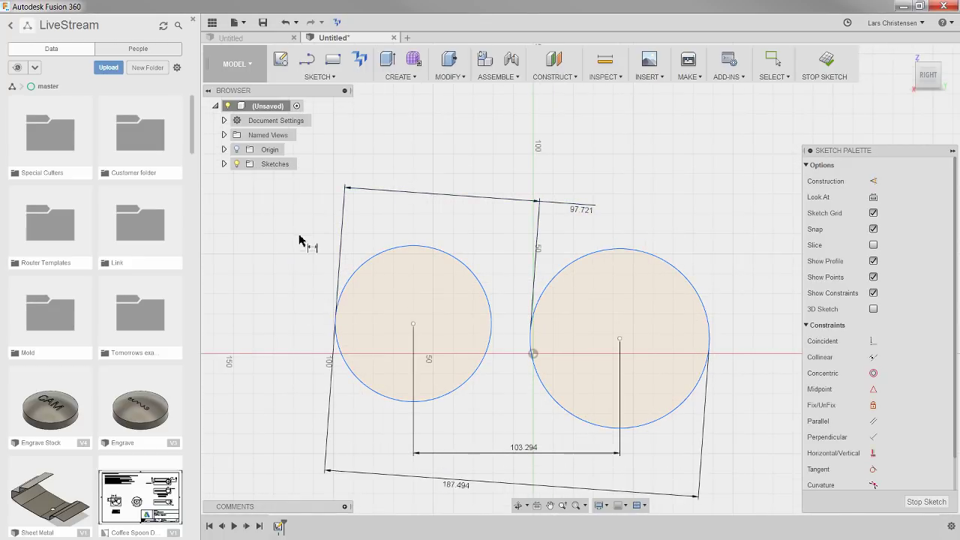
pyautogui.scroll(-2, 301, 248)
pyautogui.scroll(3, 306, 439)
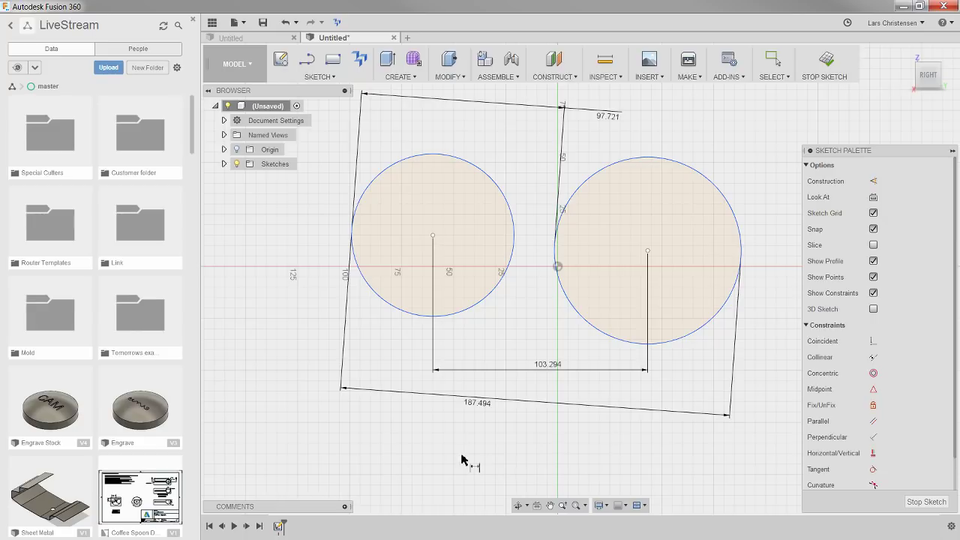
# - Finish the sketch, then window-select both circles and delete them
pyautogui.click(927, 502)
pyautogui.moveTo(808, 397); pyautogui.dragTo(317, 135)
pyautogui.press('Delete')
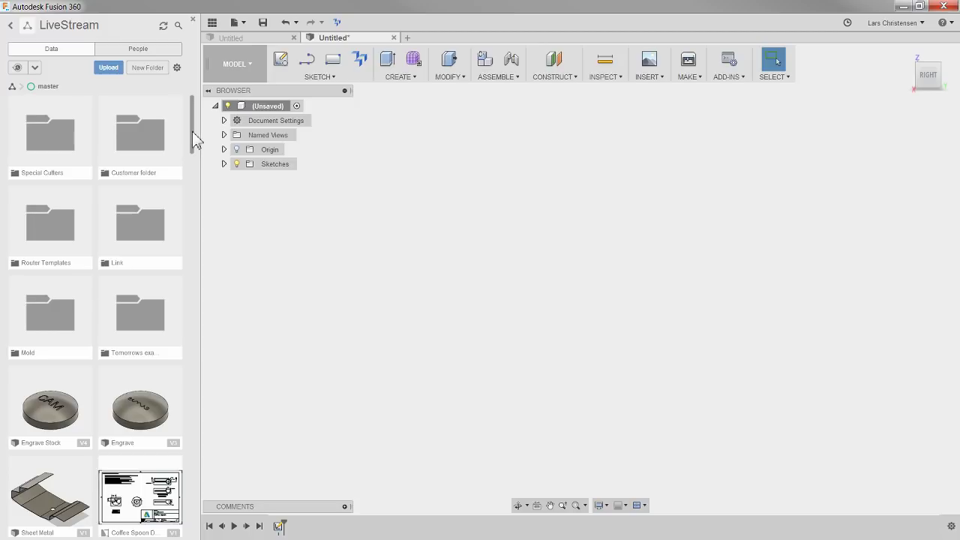
# - Scroll the Data Panel down to the Simulation 2 design
pyautogui.moveTo(194, 139); pyautogui.dragTo(195, 176)
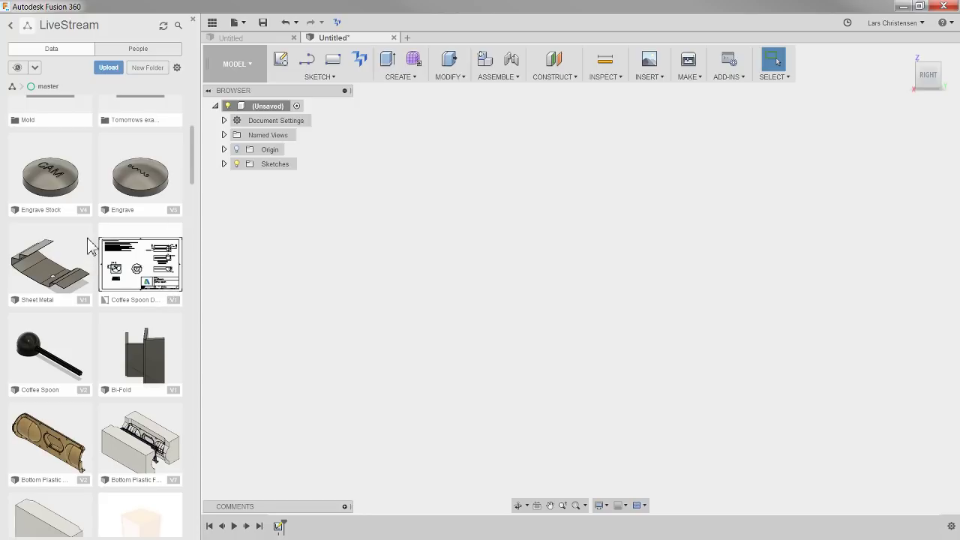
pyautogui.scroll(-3, 81, 330)
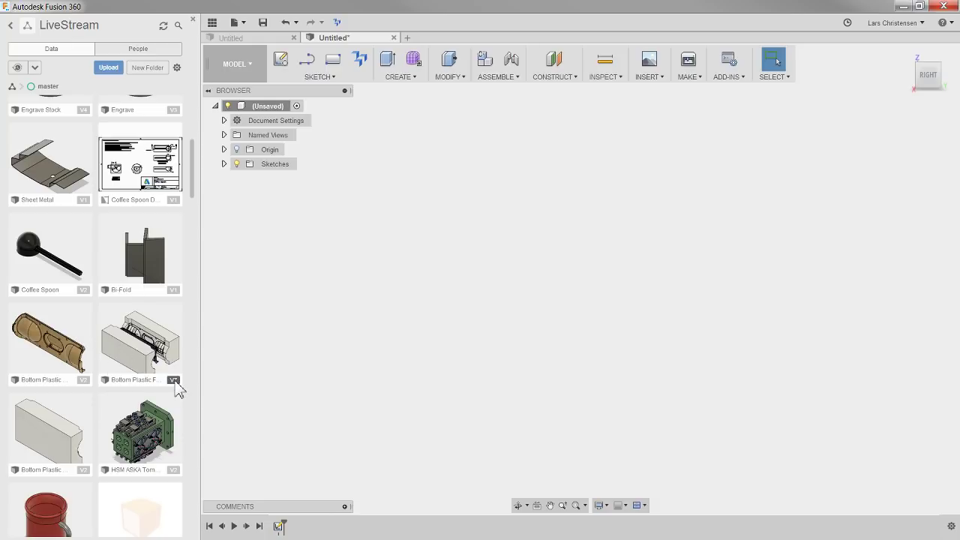
pyautogui.scroll(-5, 178, 391)
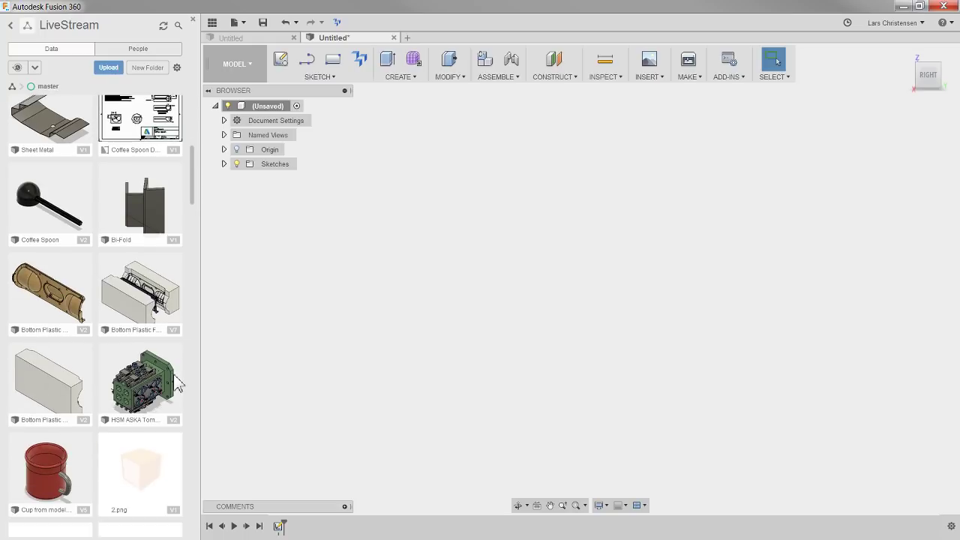
pyautogui.scroll(-2, 147, 284)
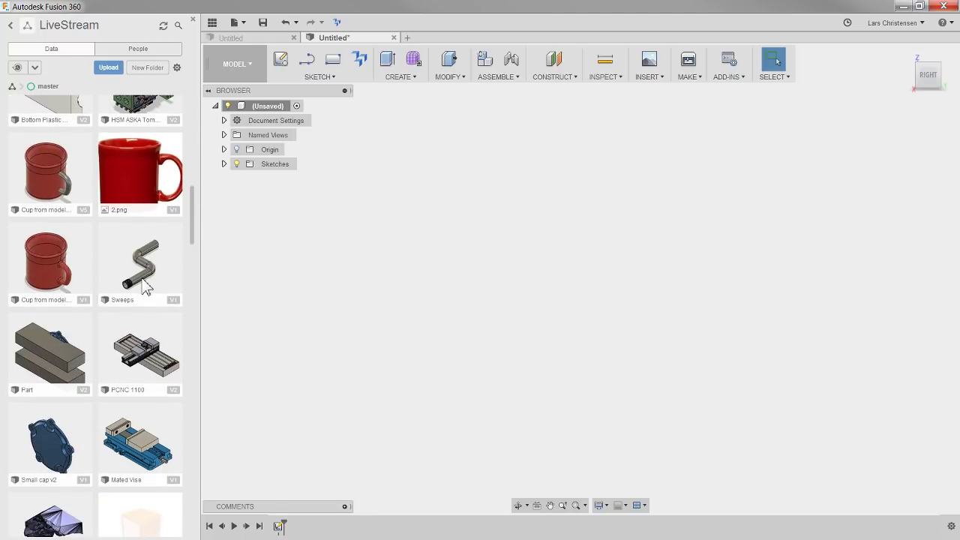
pyautogui.scroll(-4, 147, 289)
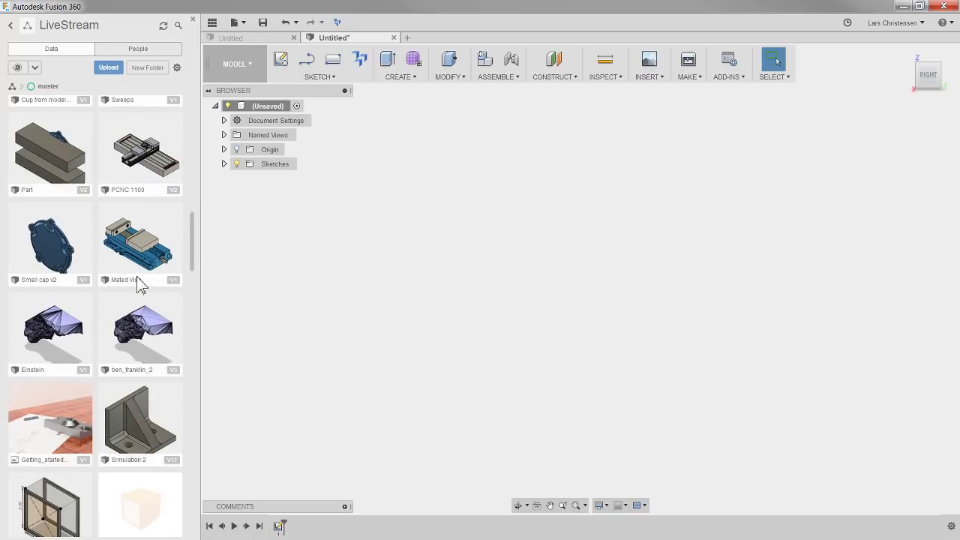
# - Show all 17 versions of Simulation 2 from its V17 badge in the Data Panel
pyautogui.click(173, 462)
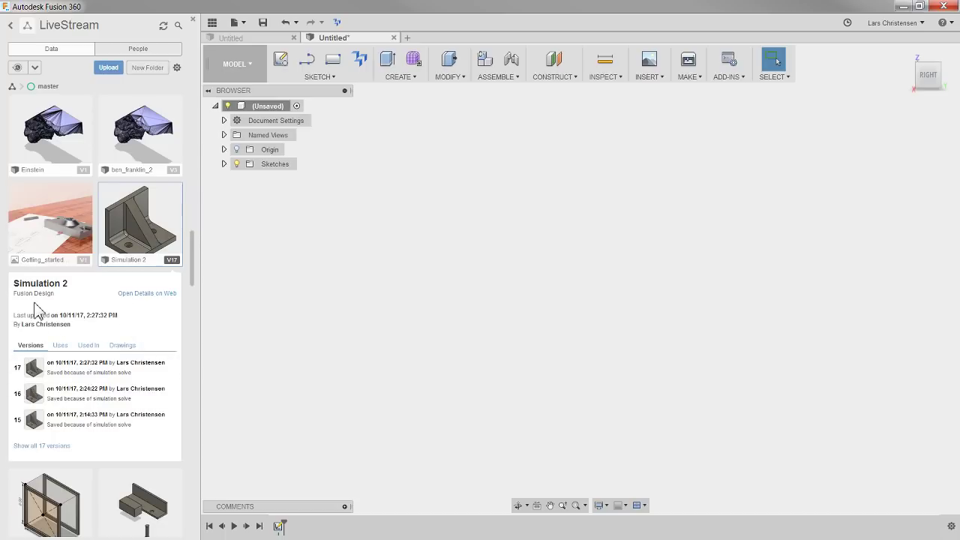
pyautogui.click(47, 447)
pyautogui.scroll(-4, 79, 337)
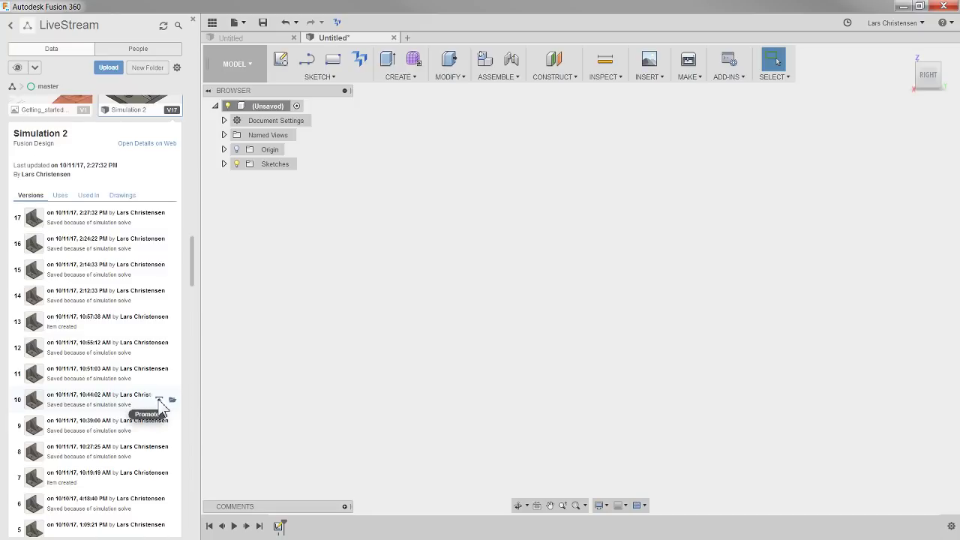
# - Show all 18 versions of Simulation 2, with the promoted version now on top as version 18
pyautogui.scroll(2, 159, 406)
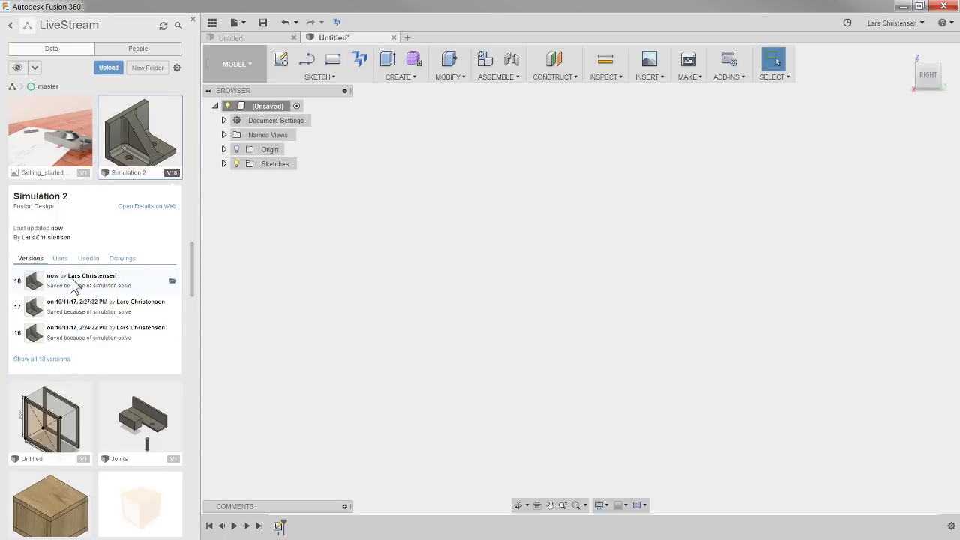
pyautogui.click(56, 359)
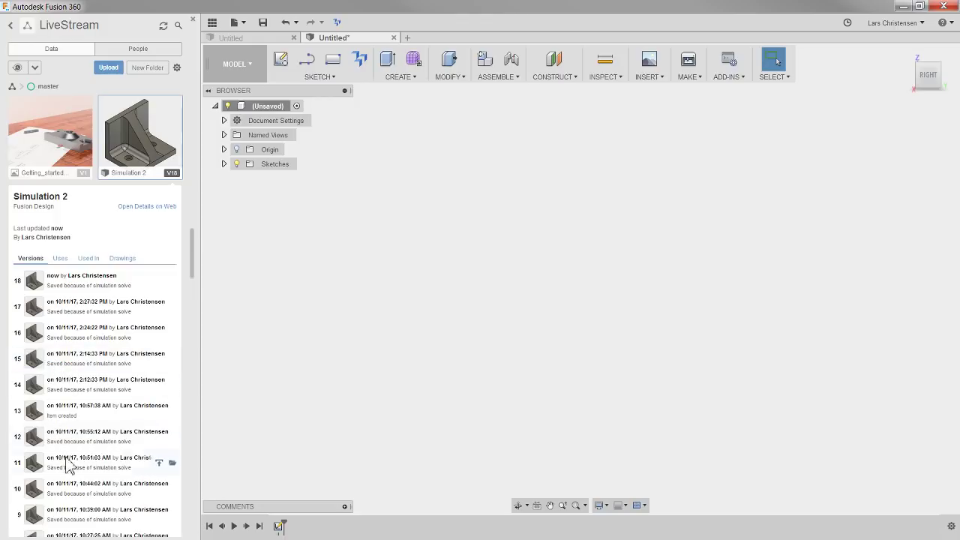